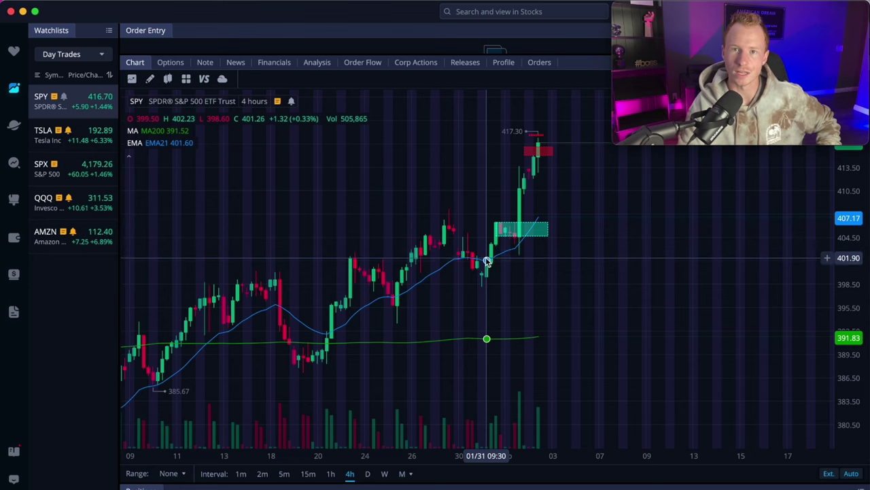
Draw a rectangle zone from about 412 to 408.5 over the upper wick of the mid-December SPY spike, extending to mid-February
{"action": "scroll", "coordinate": [487, 258], "scroll_direction": "down", "scroll_amount": 2}
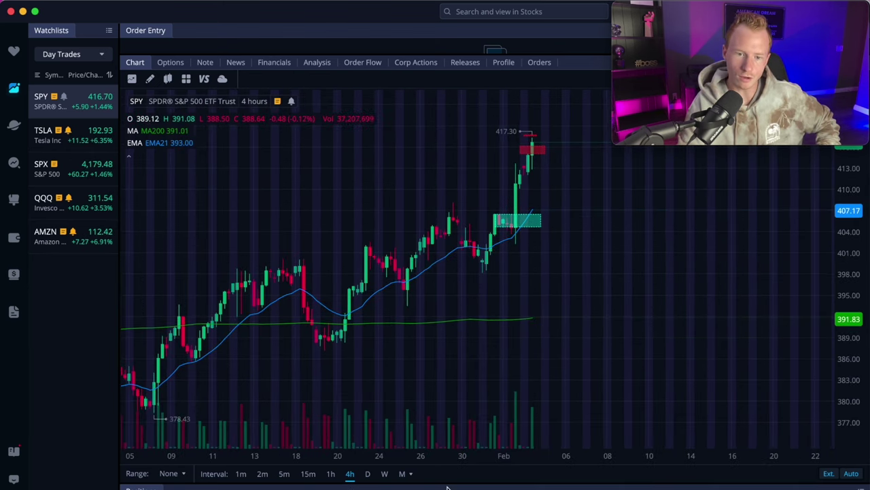
{"action": "scroll", "coordinate": [467, 386], "scroll_direction": "down", "scroll_amount": 2}
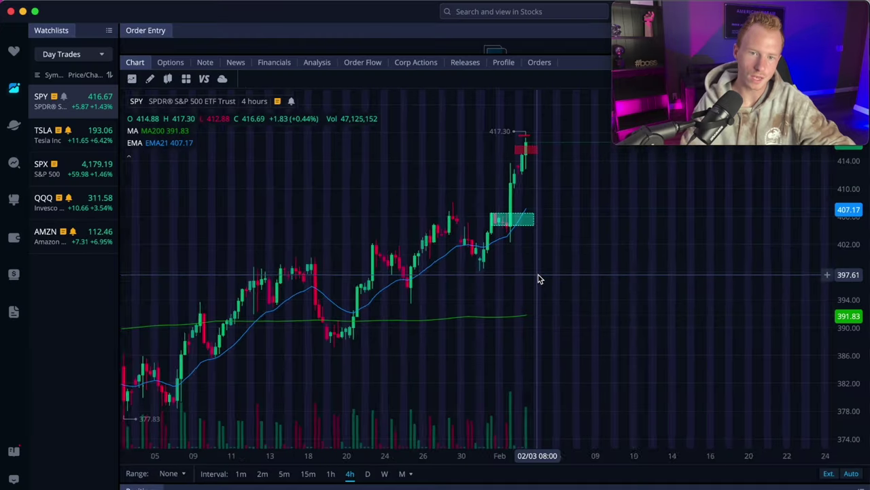
{"action": "scroll", "coordinate": [538, 279], "scroll_direction": "down", "scroll_amount": 4}
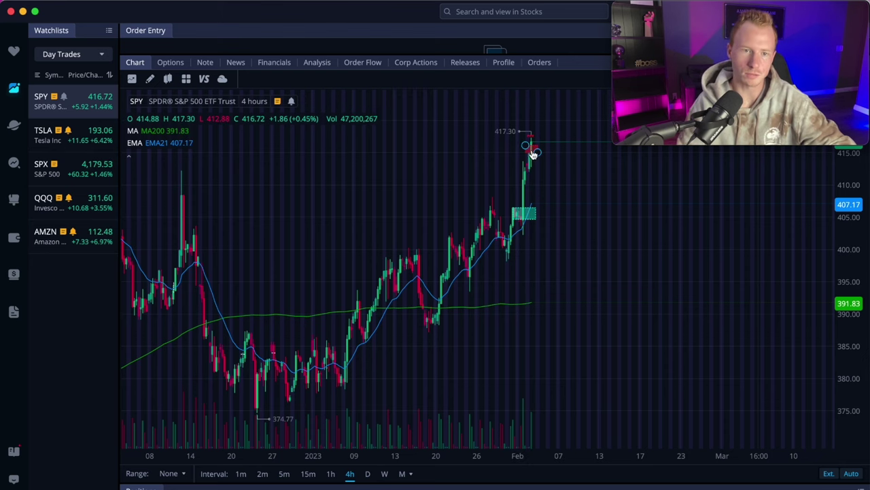
{"action": "scroll", "coordinate": [535, 159], "scroll_direction": "down", "scroll_amount": 2}
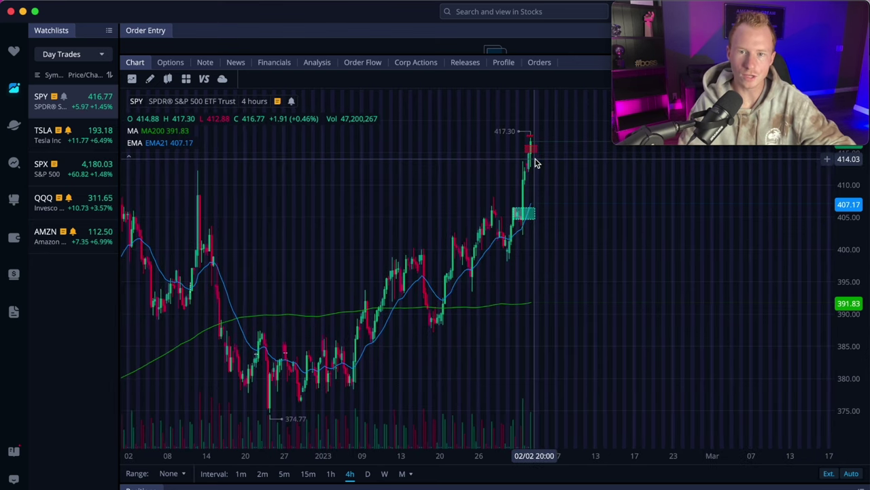
{"action": "scroll", "coordinate": [535, 163], "scroll_direction": "up", "scroll_amount": 3}
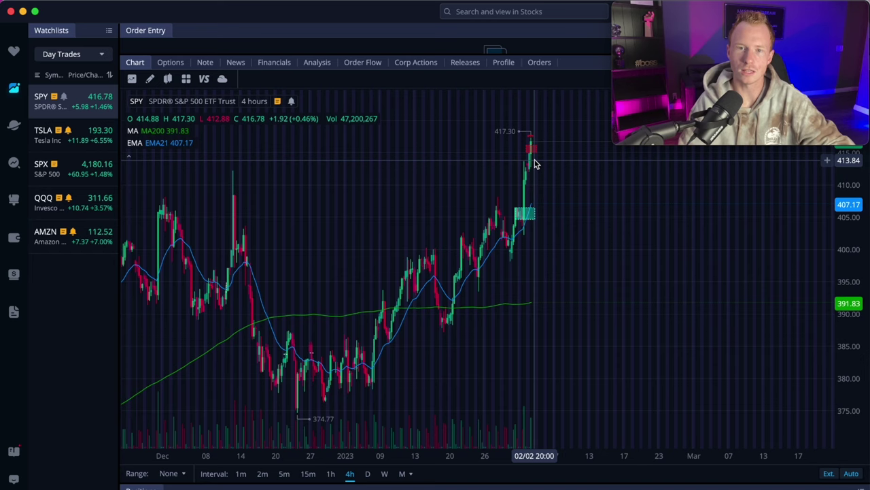
{"action": "scroll", "coordinate": [535, 163], "scroll_direction": "down", "scroll_amount": 2}
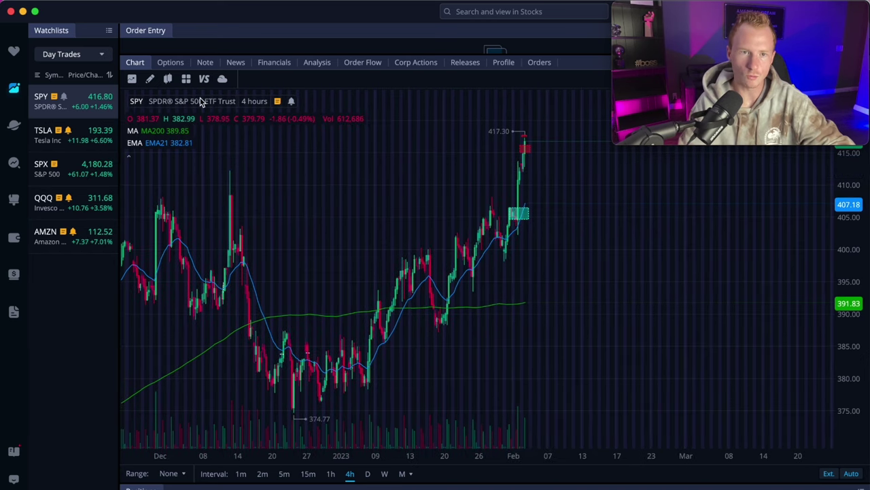
{"action": "left_click", "coordinate": [150, 80]}
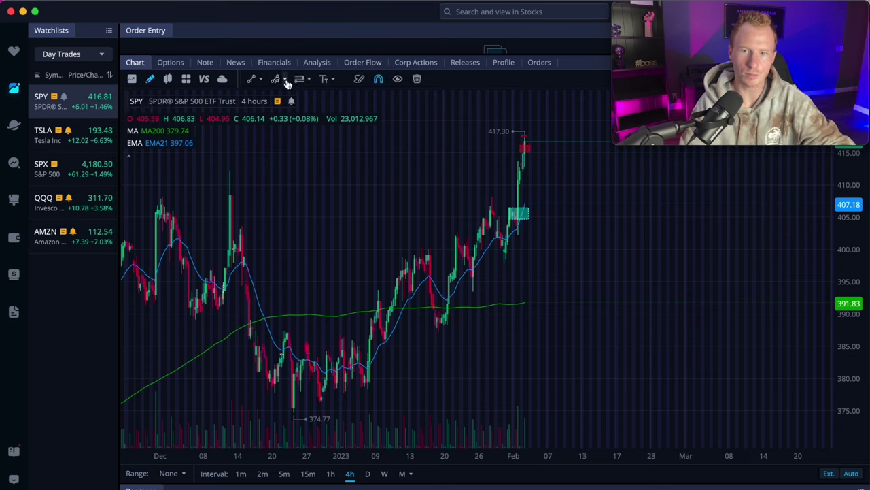
{"action": "left_click", "coordinate": [253, 81]}
{"action": "left_click", "coordinate": [520, 146]}
{"action": "left_click", "coordinate": [525, 160]}
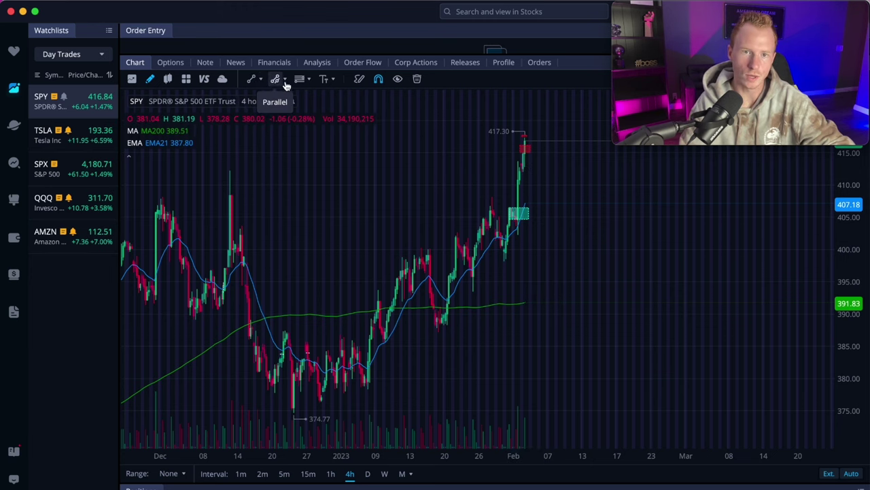
{"action": "left_click", "coordinate": [286, 81]}
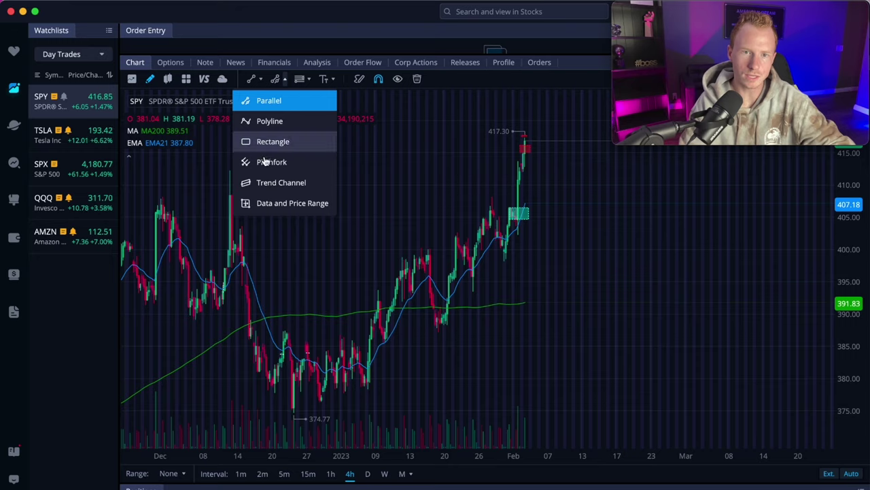
{"action": "left_click_drag", "start_coordinate": [265, 161], "coordinate": [217, 174]}
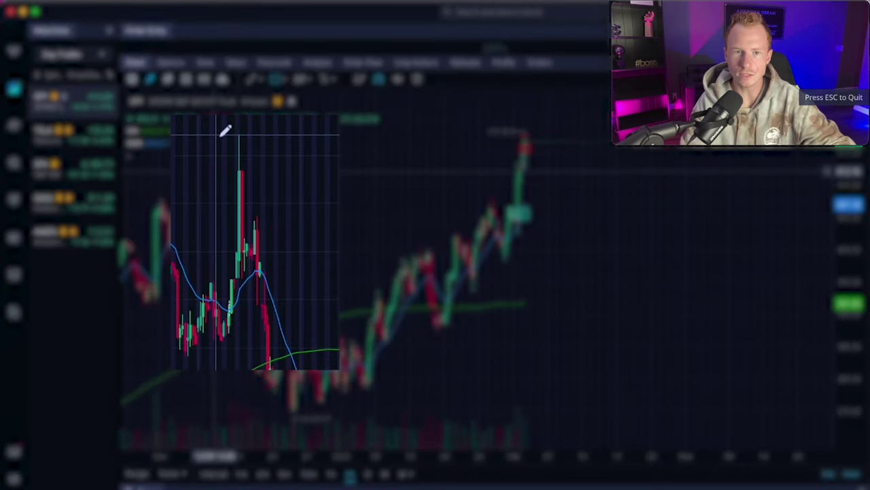
{"action": "mouse_move", "coordinate": [216, 134]}
{"action": "left_mouse_down"}
{"action": "mouse_move", "coordinate": [239, 134]}
{"action": "mouse_move", "coordinate": [300, 160]}
{"action": "mouse_move", "coordinate": [301, 170]}
{"action": "left_mouse_up"}
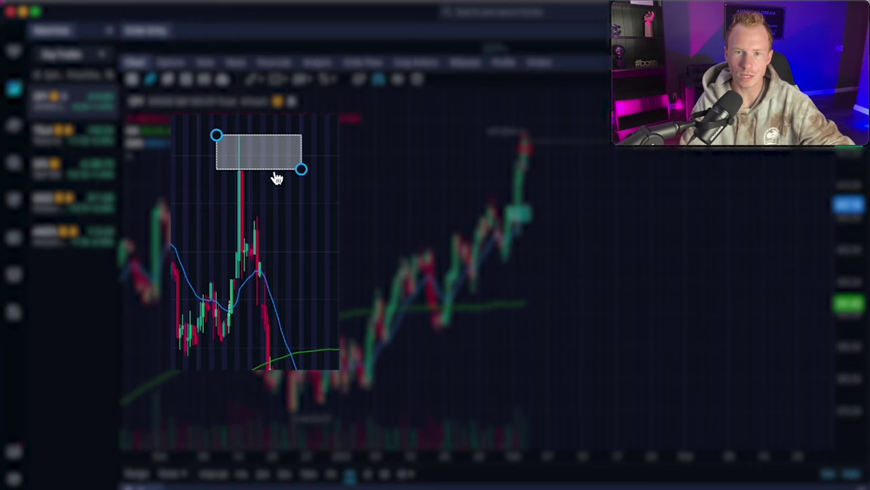
{"action": "left_click_drag", "start_coordinate": [272, 195], "coordinate": [605, 197]}
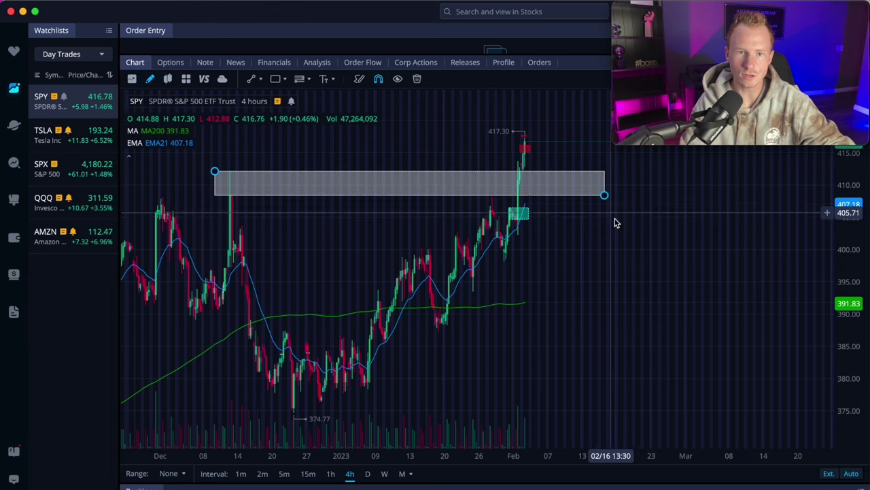
Examine SPY's early-February breakout from the green zone through the gray zone, comparing it with the price history back to the October low
{"action": "left_click", "coordinate": [493, 195]}
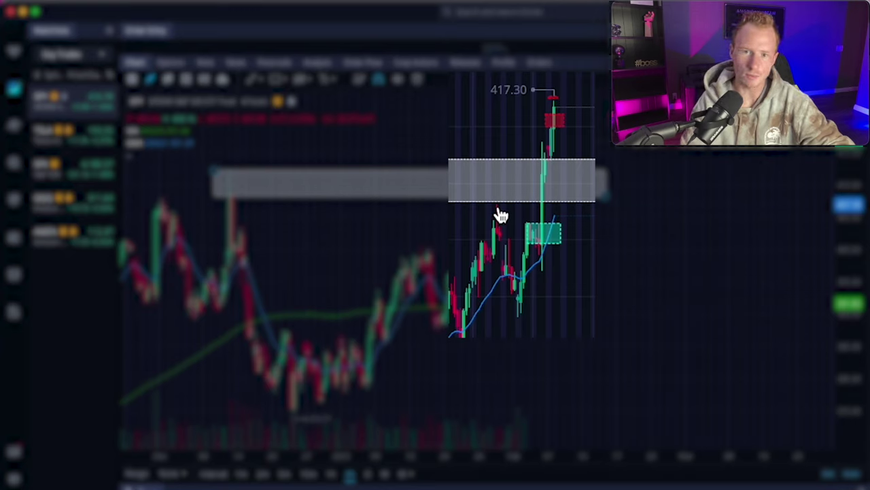
{"action": "left_click", "coordinate": [546, 236]}
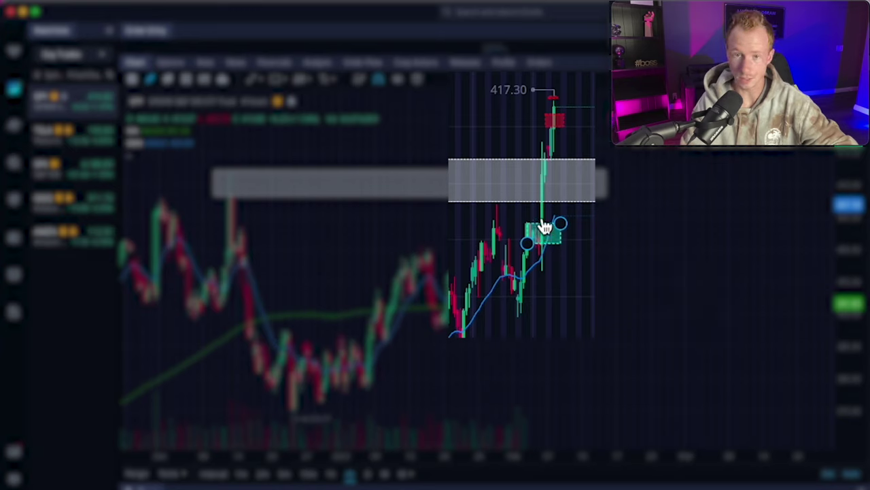
{"action": "left_click", "coordinate": [542, 214]}
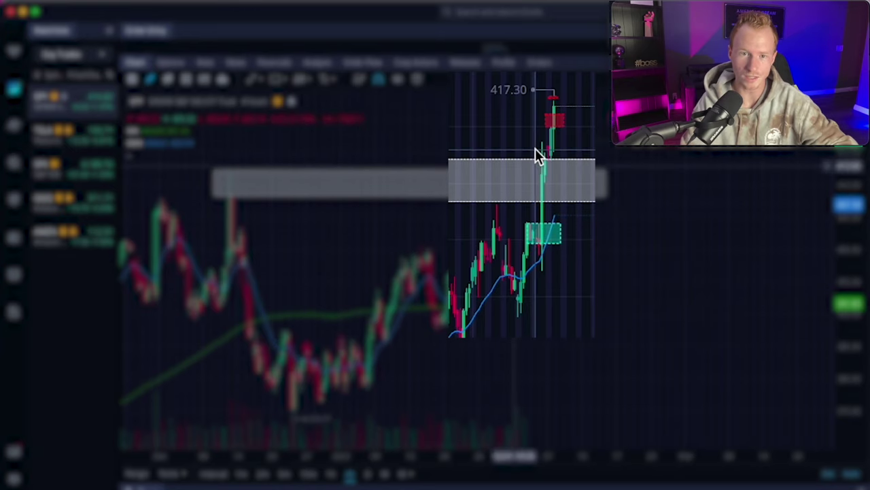
{"action": "left_click", "coordinate": [534, 229]}
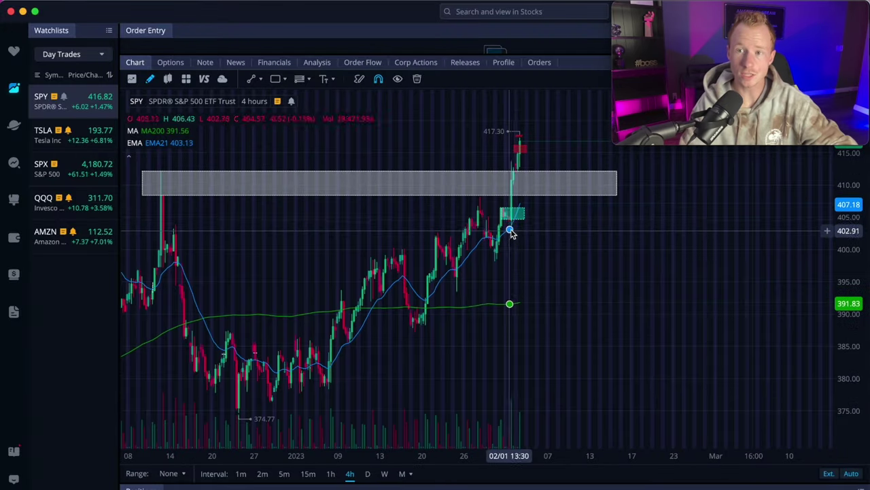
{"action": "left_click", "coordinate": [511, 196]}
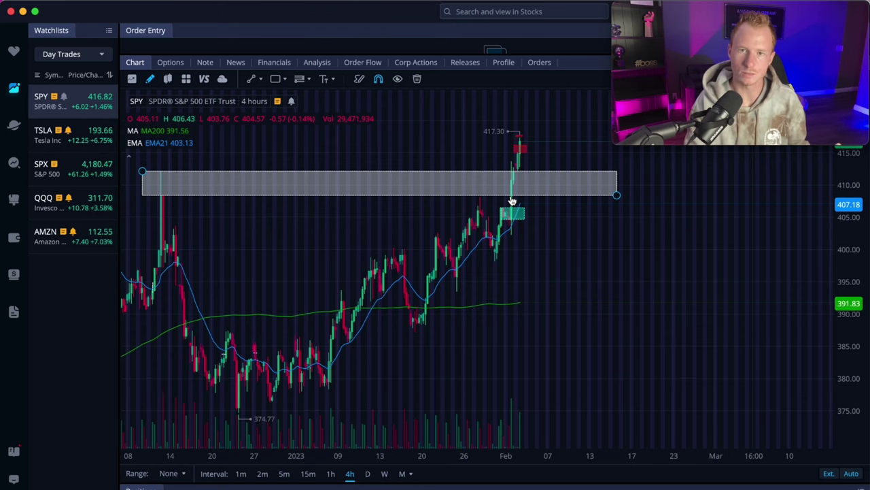
{"action": "scroll", "coordinate": [514, 204], "scroll_direction": "down", "scroll_amount": 1}
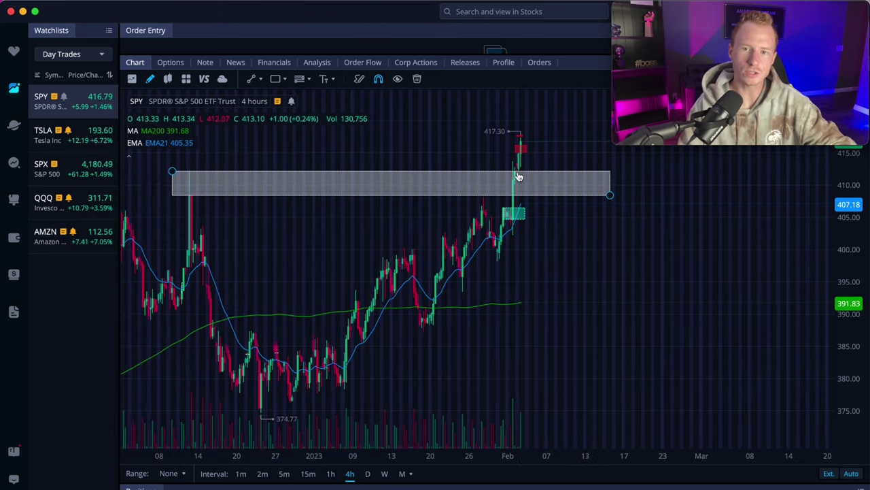
{"action": "scroll", "coordinate": [518, 177], "scroll_direction": "up", "scroll_amount": 3}
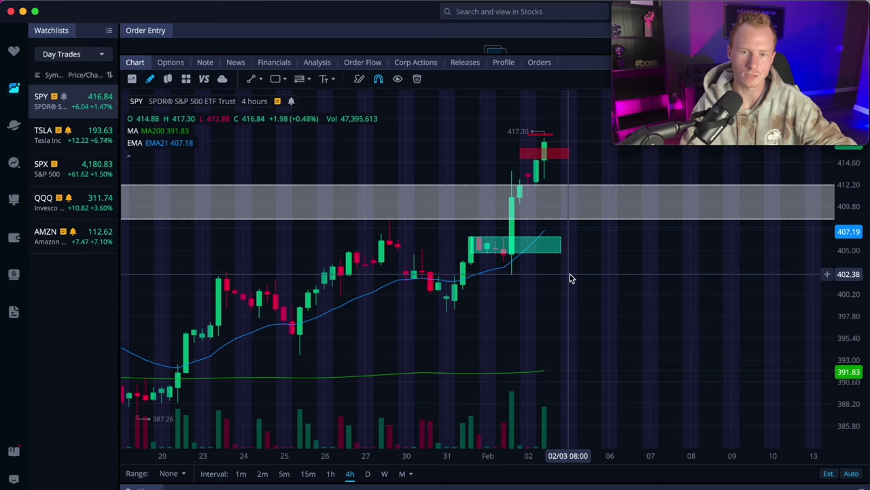
{"action": "scroll", "coordinate": [570, 274], "scroll_direction": "down", "scroll_amount": 3}
{"action": "scroll", "coordinate": [570, 274], "scroll_direction": "down", "scroll_amount": 5}
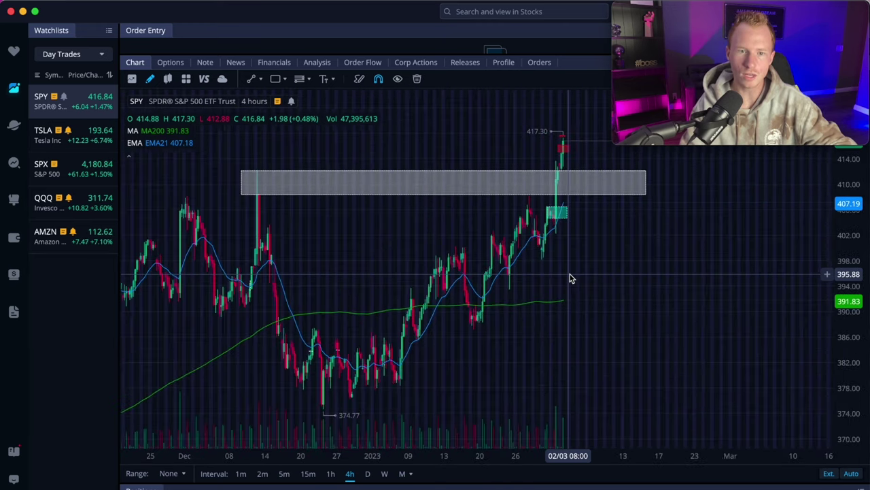
{"action": "scroll", "coordinate": [570, 274], "scroll_direction": "left", "scroll_amount": 2}
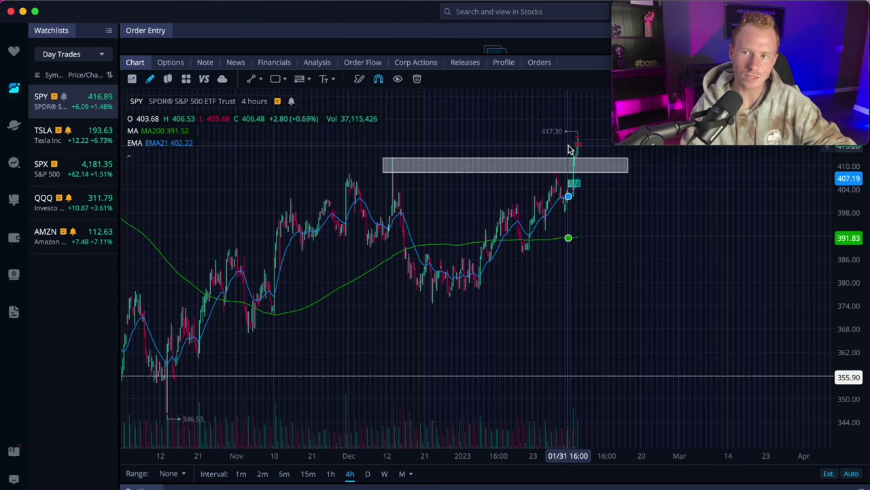
{"action": "scroll", "coordinate": [570, 150], "scroll_direction": "right", "scroll_amount": 2}
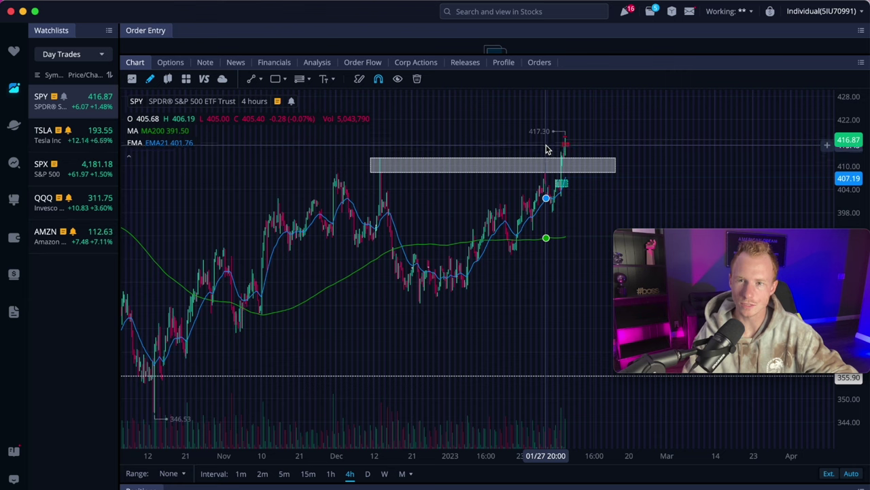
{"action": "mouse_move", "coordinate": [726, 250]}
{"action": "left_click_drag", "start_coordinate": [726, 244], "coordinate": [705, 13]}
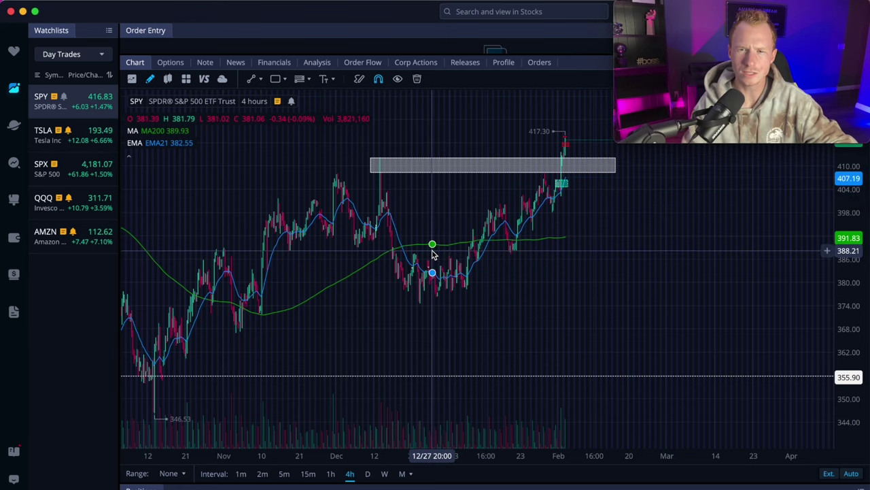
Draw a small rectangle from 417.51 to 416.13 beside the late-August swing high on the 4-hour SPY chart
{"action": "scroll", "coordinate": [431, 252], "scroll_direction": "left", "scroll_amount": 10}
{"action": "scroll", "coordinate": [430, 255], "scroll_direction": "left", "scroll_amount": 2}
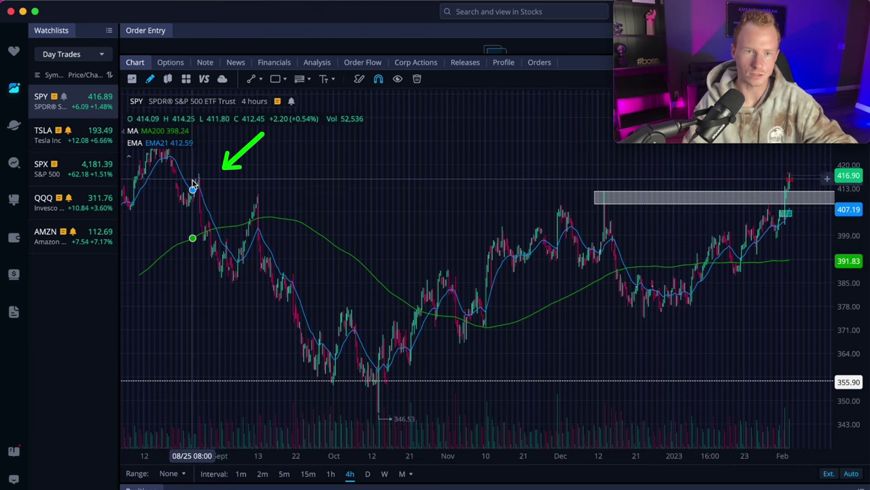
{"action": "scroll", "coordinate": [202, 178], "scroll_direction": "up", "scroll_amount": 5}
{"action": "scroll", "coordinate": [193, 184], "scroll_direction": "up", "scroll_amount": 1}
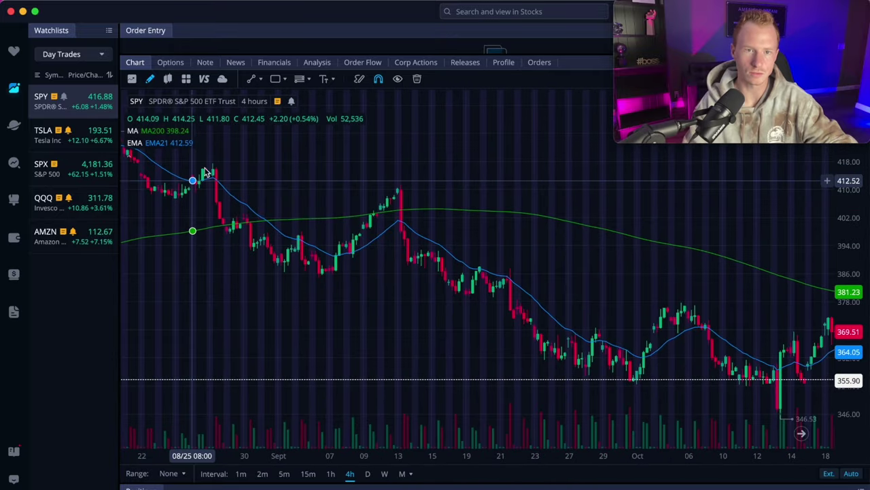
{"action": "left_click", "coordinate": [275, 79]}
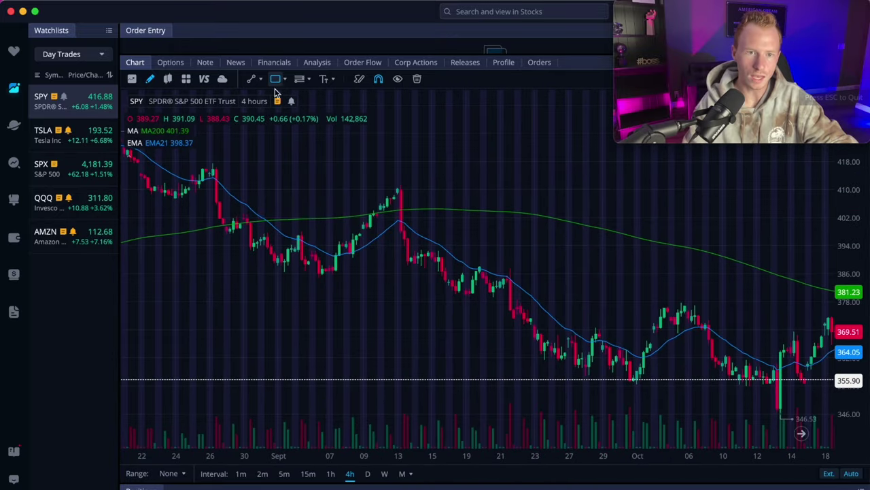
{"action": "left_click", "coordinate": [233, 163]}
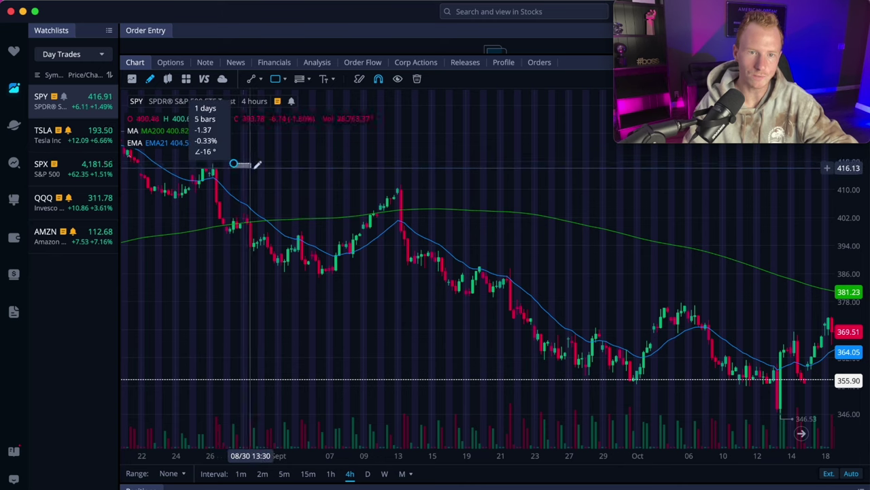
{"action": "left_click", "coordinate": [258, 165]}
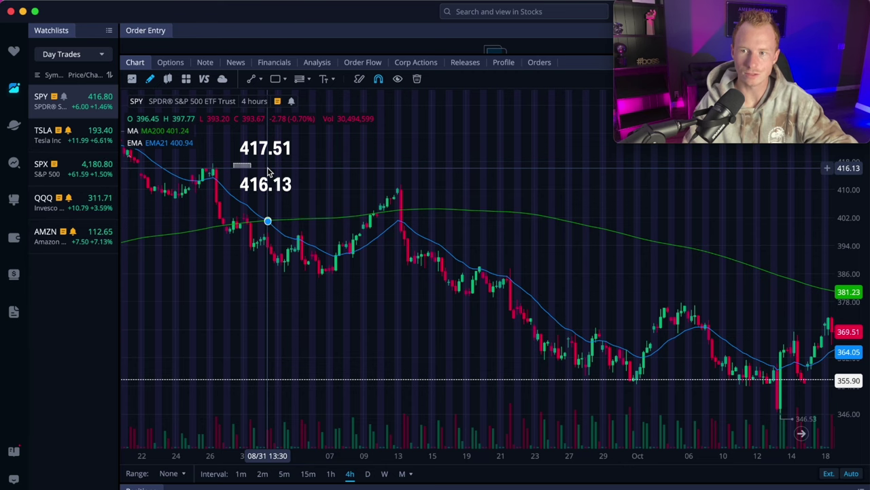
Return to the latest candles and set the SPY chart interval to 1 hour
{"action": "scroll", "coordinate": [272, 171], "scroll_direction": "right", "scroll_amount": 5}
{"action": "scroll", "coordinate": [271, 171], "scroll_direction": "right", "scroll_amount": 20}
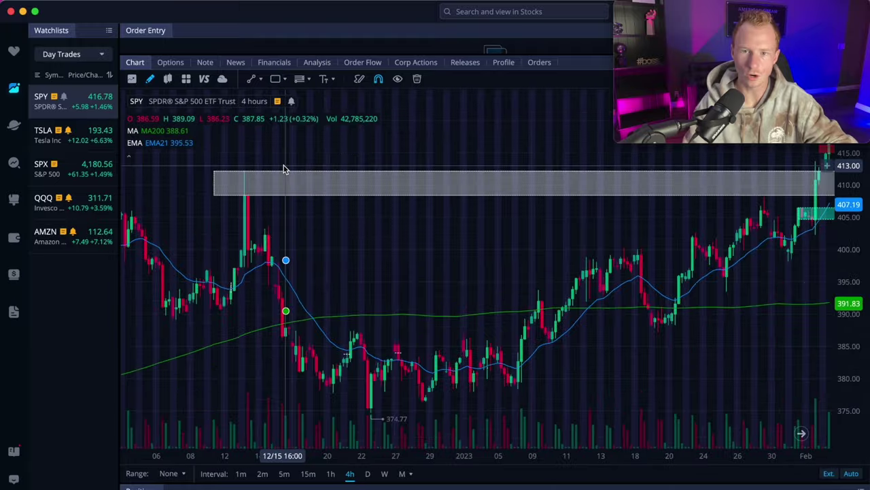
{"action": "scroll", "coordinate": [283, 166], "scroll_direction": "right", "scroll_amount": 15}
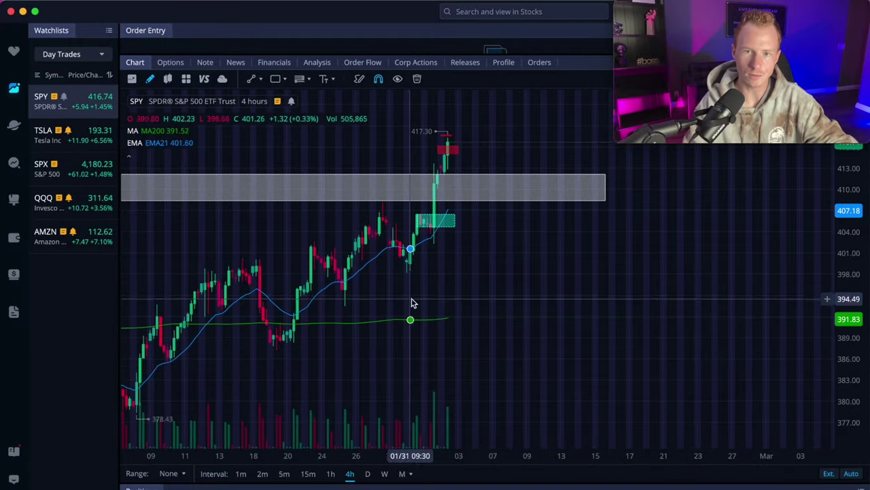
{"action": "left_click", "coordinate": [331, 473]}
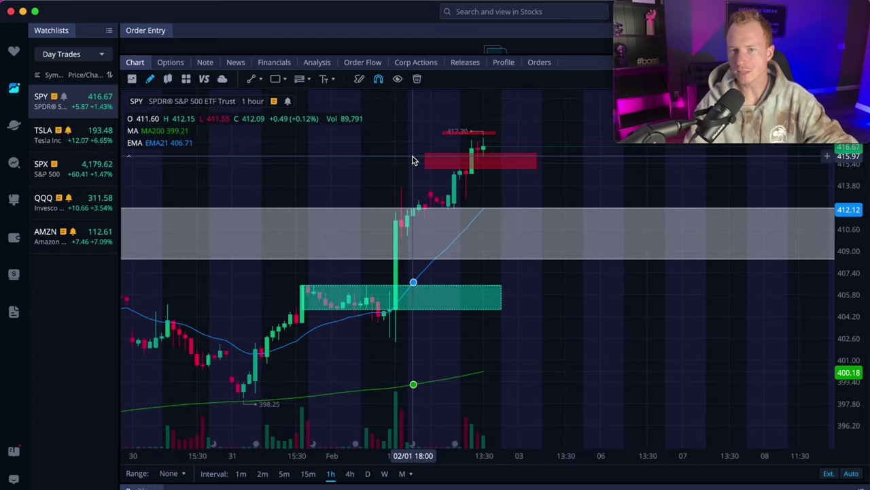
Compare the red zone near the current SPY high with the small late-August zone on the hourly chart
{"action": "left_click", "coordinate": [516, 163]}
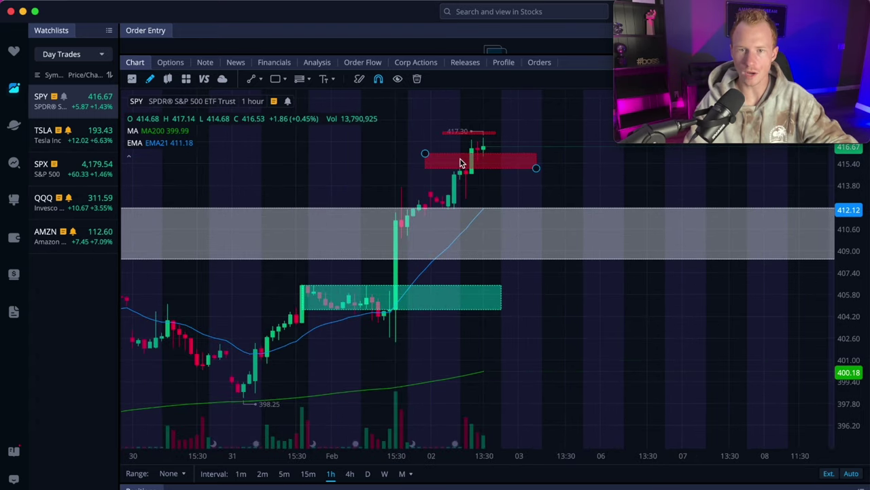
{"action": "scroll", "coordinate": [466, 163], "scroll_direction": "down", "scroll_amount": 2}
{"action": "scroll", "coordinate": [452, 163], "scroll_direction": "down", "scroll_amount": 2}
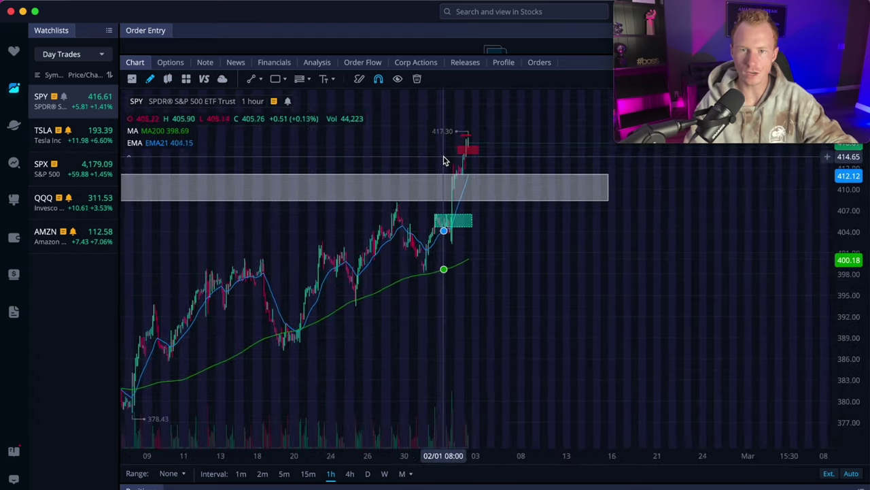
{"action": "scroll", "coordinate": [442, 161], "scroll_direction": "left", "scroll_amount": 10}
{"action": "scroll", "coordinate": [442, 161], "scroll_direction": "left", "scroll_amount": 10}
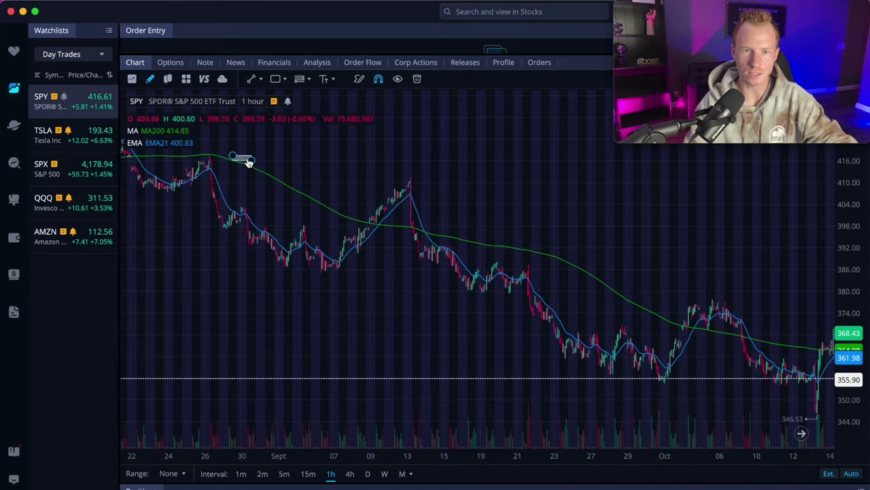
{"action": "scroll", "coordinate": [473, 168], "scroll_direction": "right", "scroll_amount": 20}
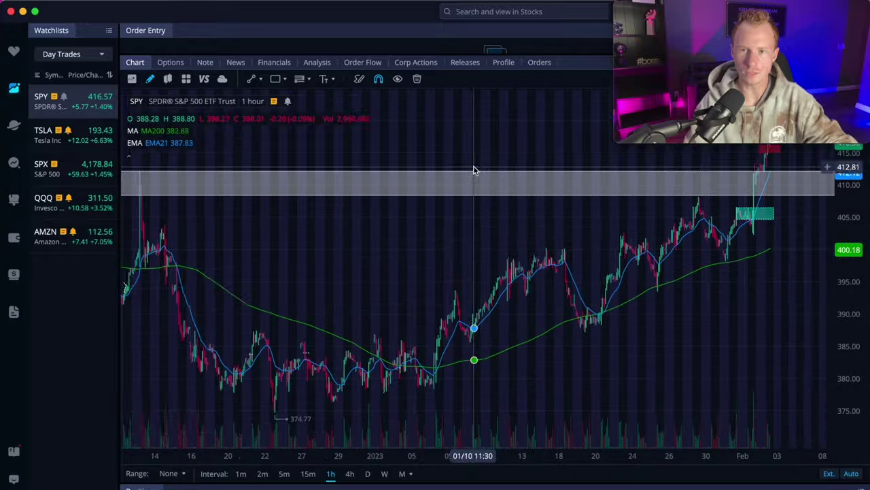
Set the SPY chart interval to 15 minutes and focus on the February 1–2 move from the green zone to the red zone
{"action": "scroll", "coordinate": [423, 311], "scroll_direction": "up", "scroll_amount": 5}
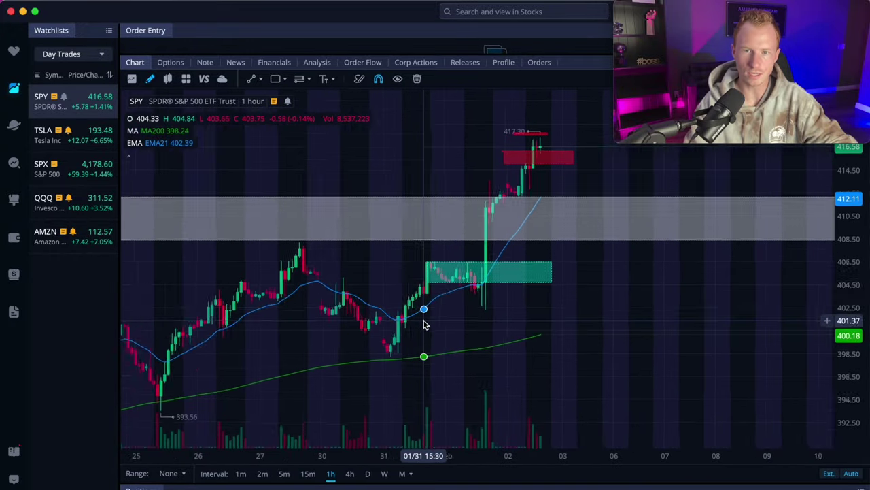
{"action": "left_click", "coordinate": [308, 473]}
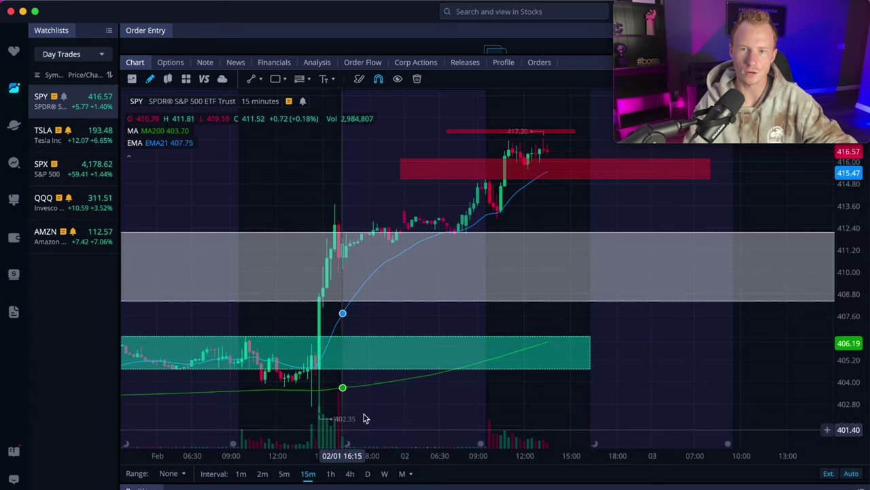
{"action": "scroll", "coordinate": [488, 304], "scroll_direction": "up", "scroll_amount": 2}
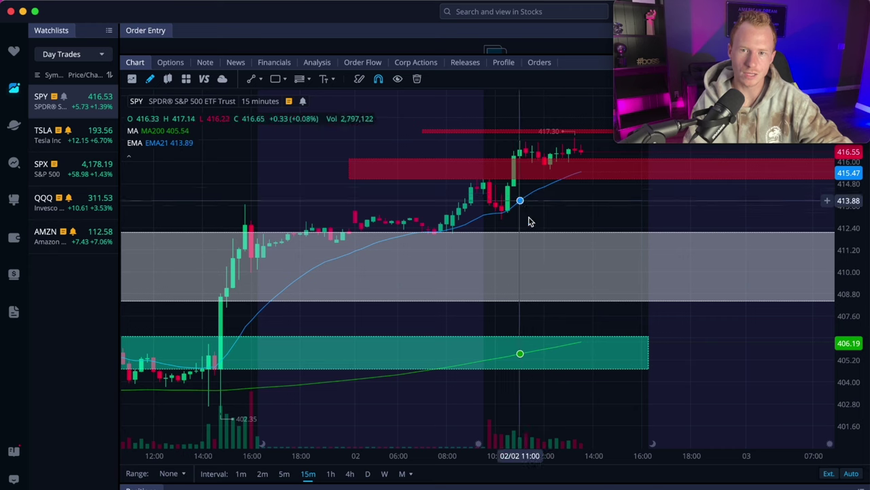
Set the SPY chart interval to 5 minutes and inspect the February 2 candles between the gray and red zones
{"action": "left_click", "coordinate": [284, 474]}
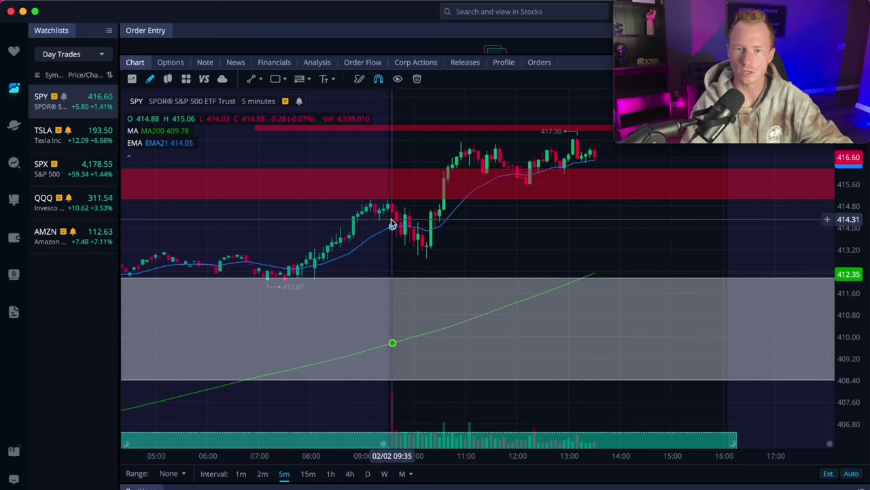
{"action": "scroll", "coordinate": [392, 224], "scroll_direction": "up", "scroll_amount": 5}
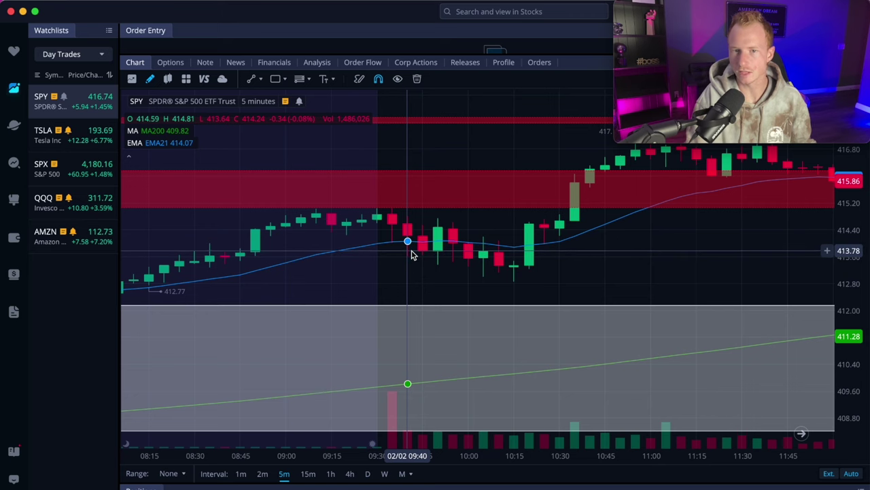
{"action": "scroll", "coordinate": [410, 255], "scroll_direction": "down", "scroll_amount": 6}
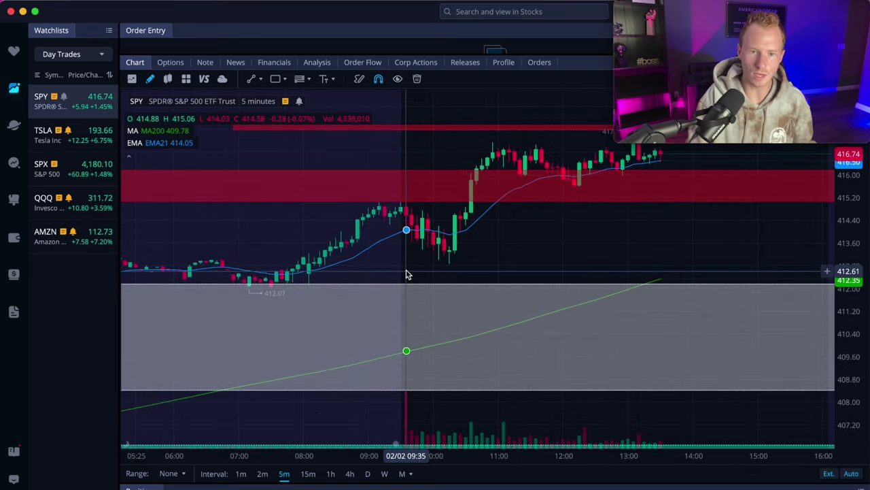
{"action": "scroll", "coordinate": [401, 268], "scroll_direction": "down", "scroll_amount": 6}
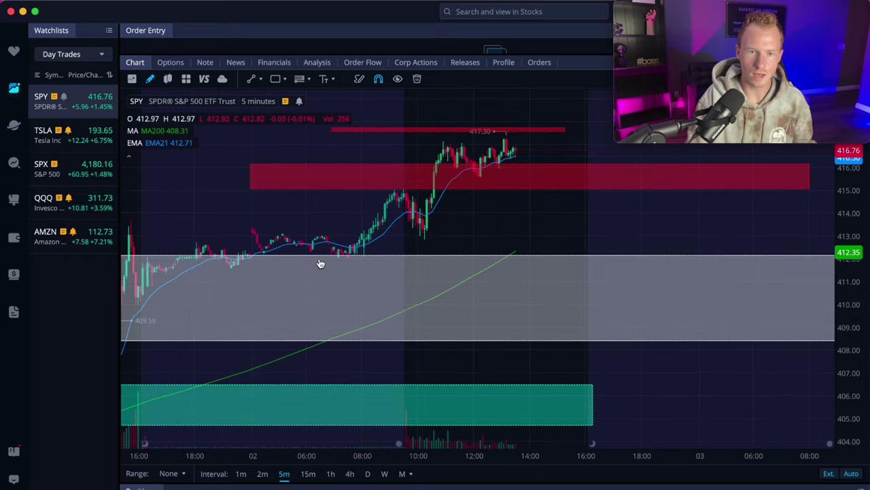
{"action": "left_click_drag", "start_coordinate": [333, 258], "coordinate": [395, 238]}
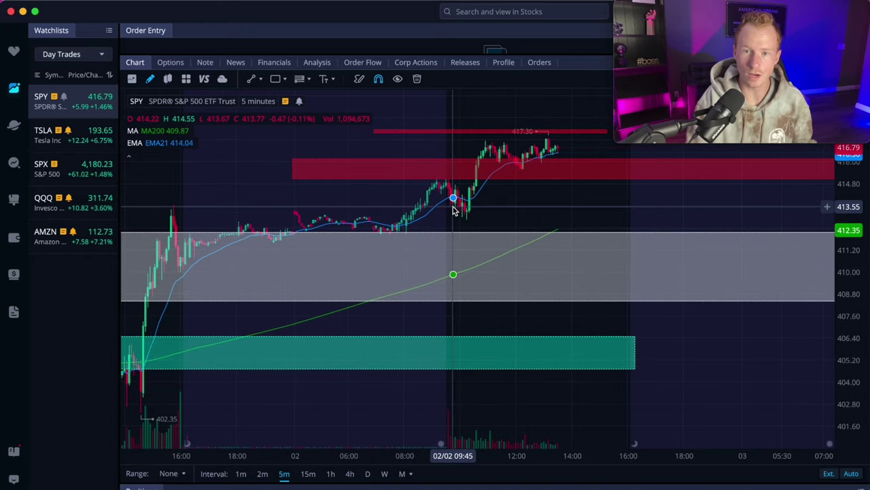
Examine how the 5-minute candles around the February 2 market open react to the lower edge of the wide red zone
{"action": "scroll", "coordinate": [450, 219], "scroll_direction": "up", "scroll_amount": 5}
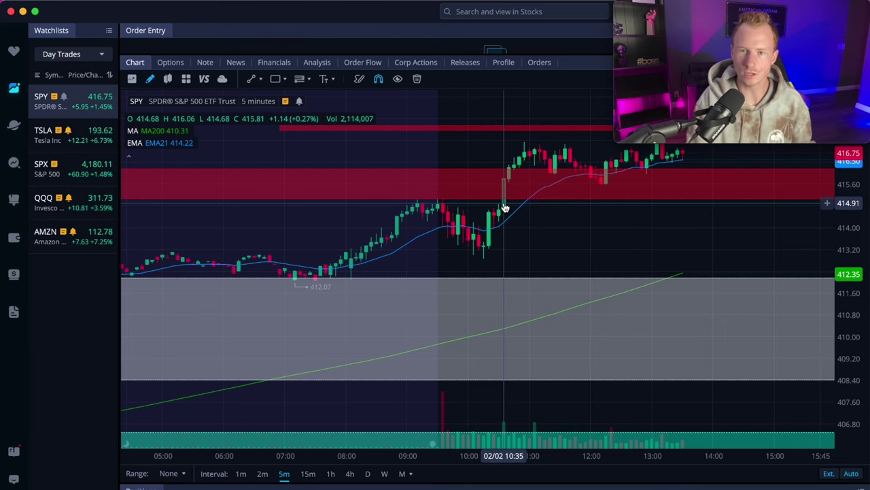
{"action": "scroll", "coordinate": [505, 207], "scroll_direction": "up", "scroll_amount": 2}
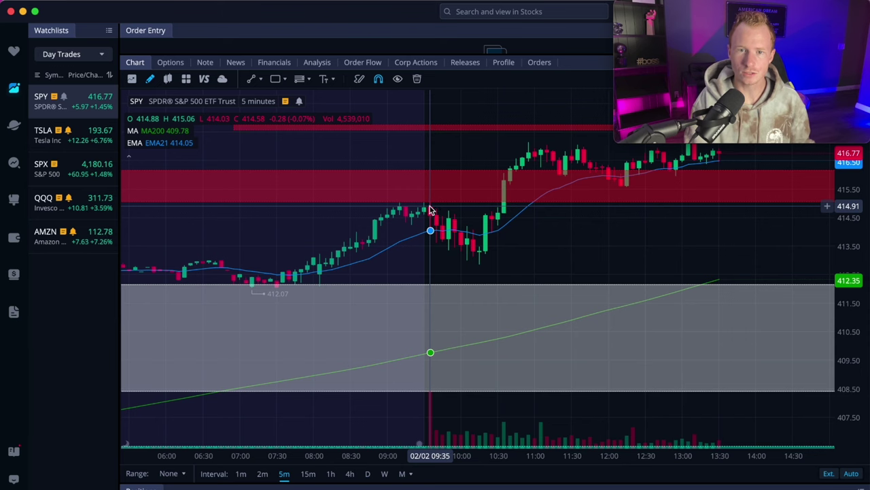
{"action": "scroll", "coordinate": [429, 209], "scroll_direction": "down", "scroll_amount": 3}
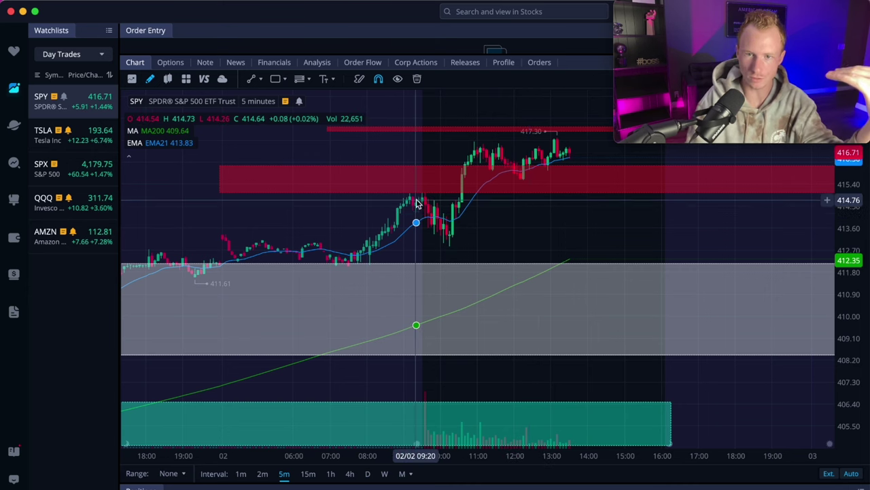
{"action": "scroll", "coordinate": [410, 204], "scroll_direction": "up", "scroll_amount": 5}
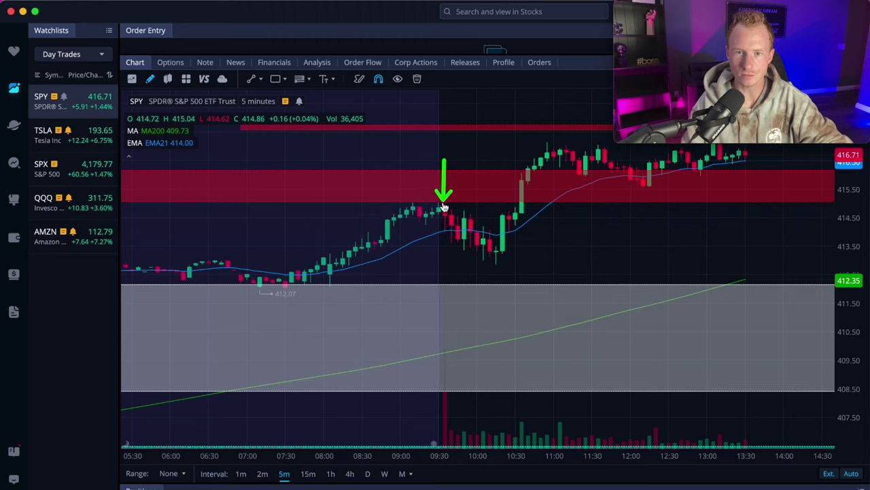
{"action": "scroll", "coordinate": [486, 260], "scroll_direction": "down", "scroll_amount": 3}
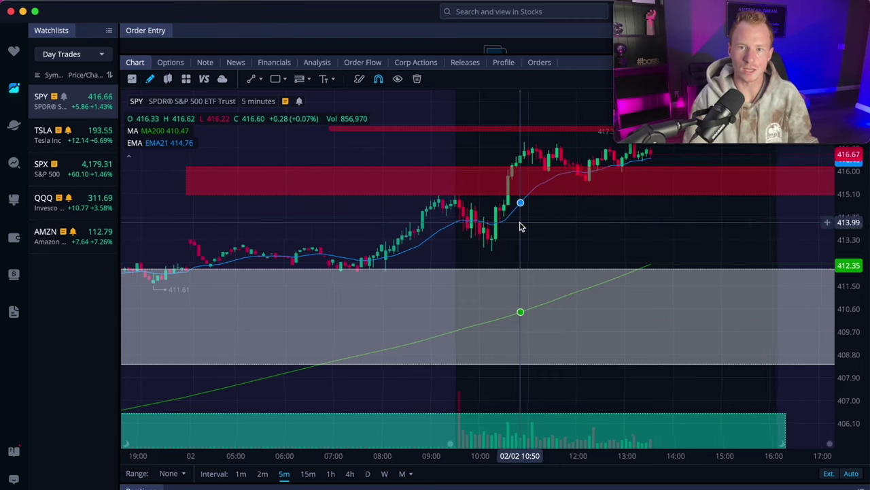
{"action": "scroll", "coordinate": [517, 225], "scroll_direction": "up", "scroll_amount": 3}
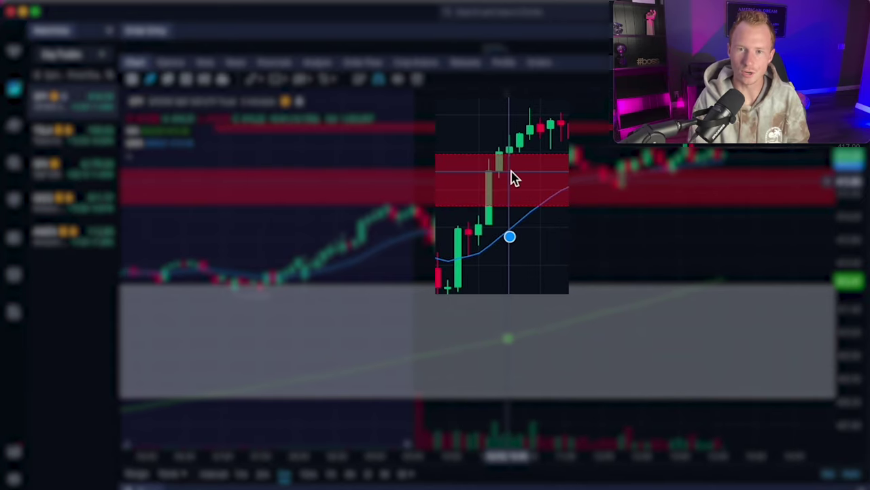
Examine the 10:35 breakout through the wide red zone and the price action above it on the 5-minute chart
{"action": "scroll", "coordinate": [510, 184], "scroll_direction": "down", "scroll_amount": 5}
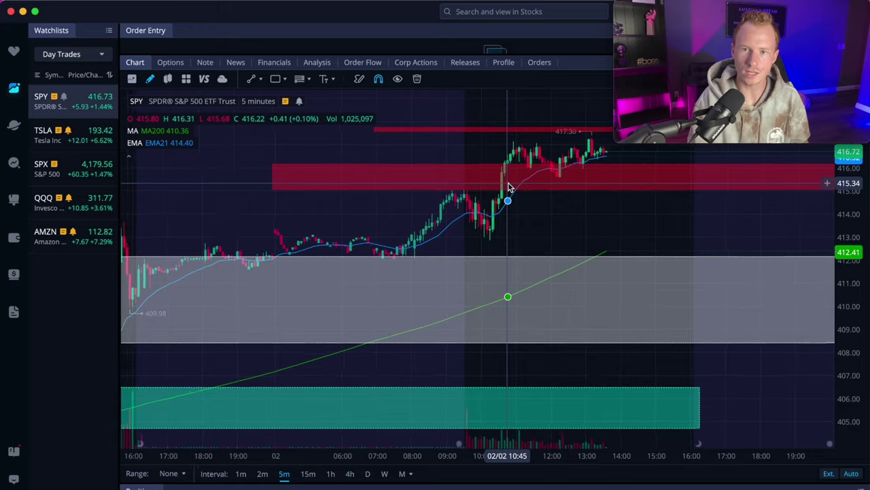
{"action": "scroll", "coordinate": [503, 184], "scroll_direction": "down", "scroll_amount": 2}
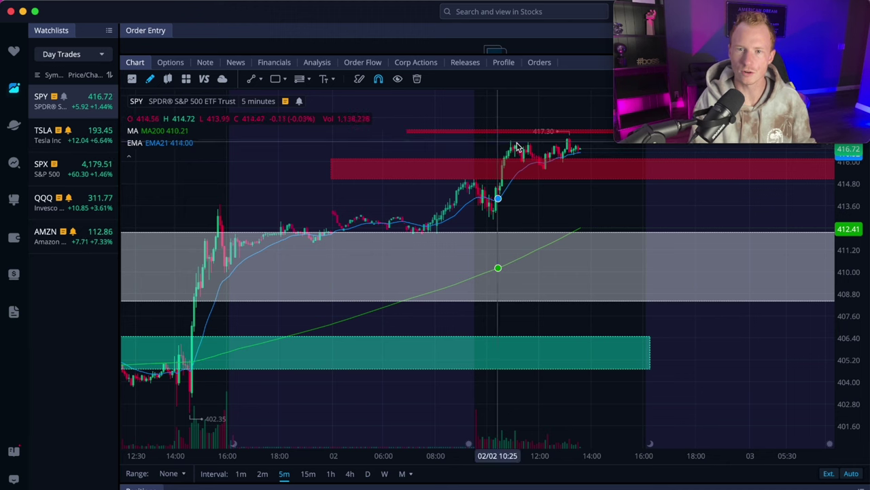
{"action": "scroll", "coordinate": [523, 190], "scroll_direction": "up", "scroll_amount": 3}
{"action": "scroll", "coordinate": [512, 193], "scroll_direction": "up", "scroll_amount": 1}
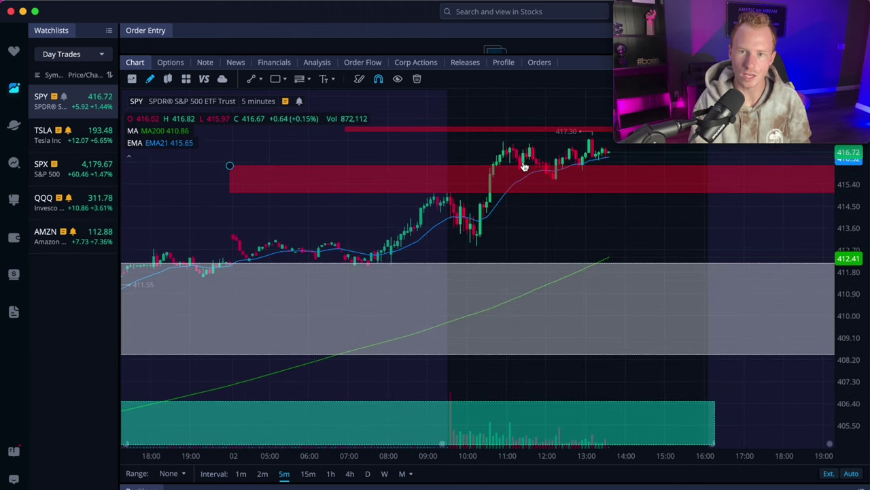
{"action": "scroll", "coordinate": [509, 174], "scroll_direction": "up", "scroll_amount": 3}
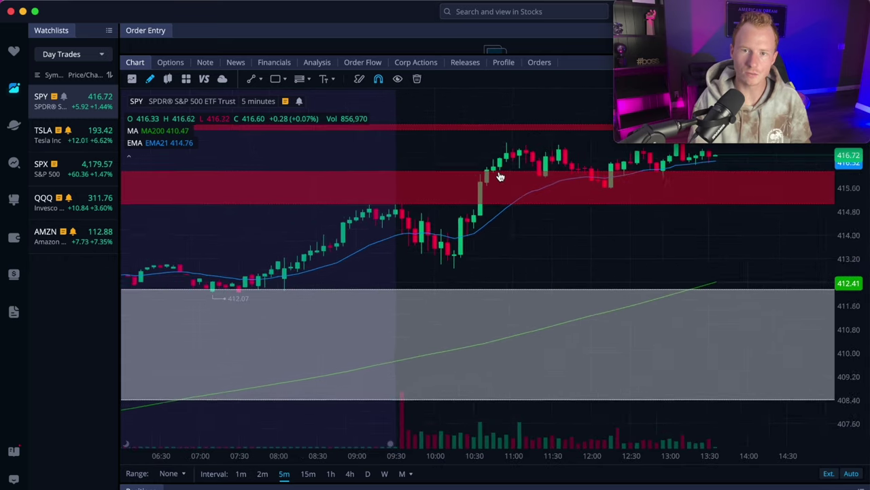
Draw a horizontal line across the 5-minute SPY chart just below the thin upper red zone
{"action": "scroll", "coordinate": [499, 177], "scroll_direction": "right", "scroll_amount": 2}
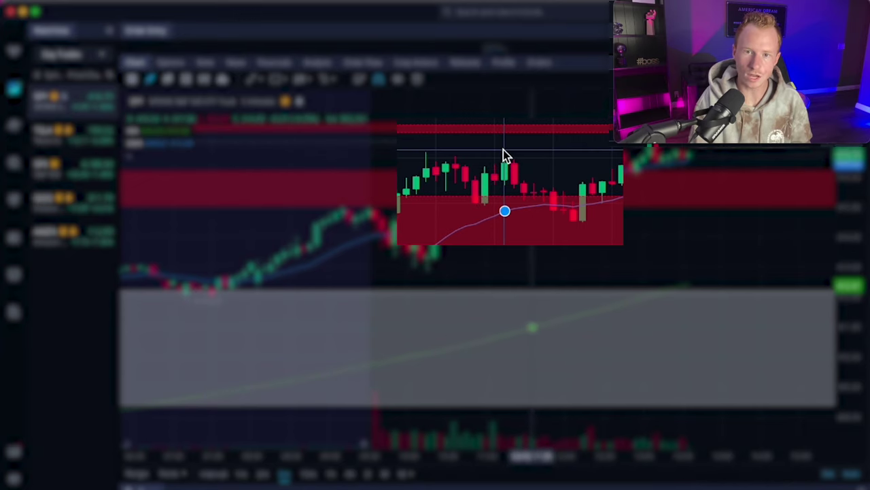
{"action": "left_click", "coordinate": [258, 81]}
{"action": "left_click", "coordinate": [320, 141]}
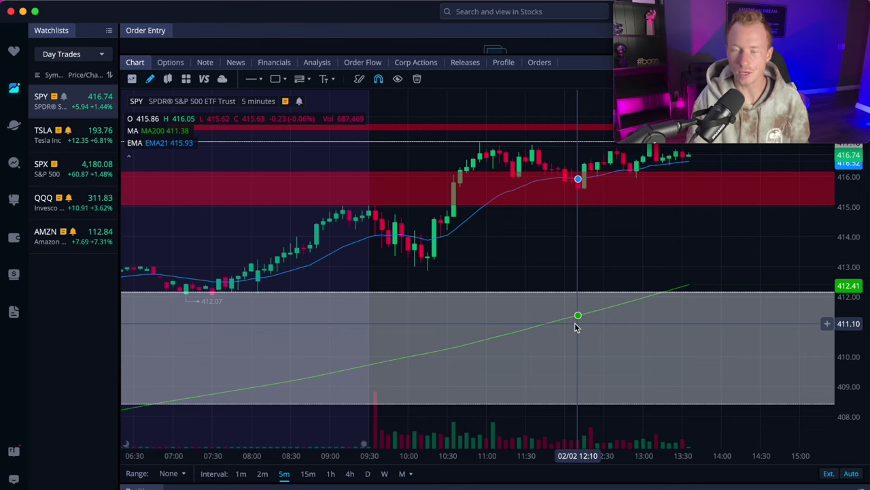
Review the late-morning February 2 candles along the upper edge of the wide red zone
{"action": "scroll", "coordinate": [568, 312], "scroll_direction": "down", "scroll_amount": 1}
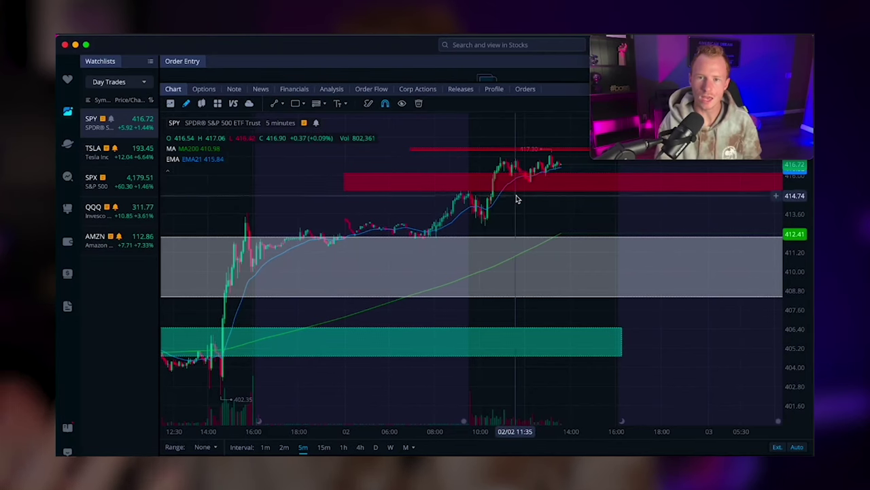
{"action": "scroll", "coordinate": [510, 204], "scroll_direction": "up", "scroll_amount": 3}
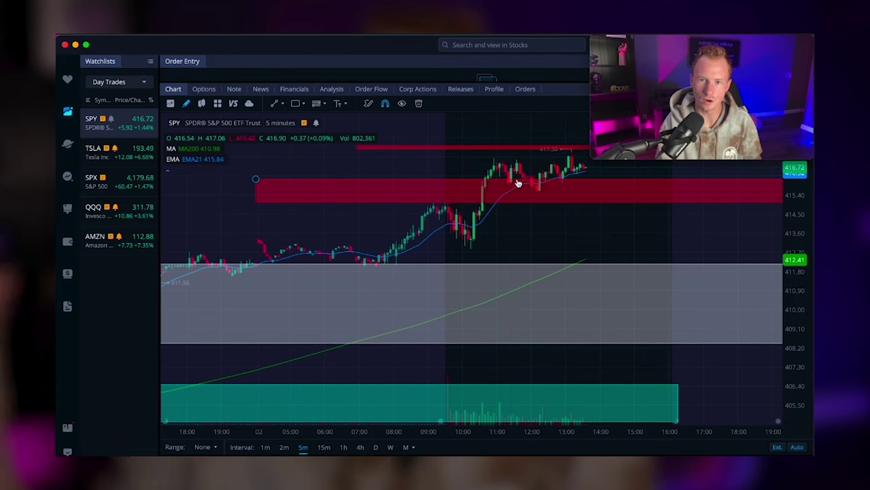
{"action": "scroll", "coordinate": [495, 188], "scroll_direction": "up", "scroll_amount": 3}
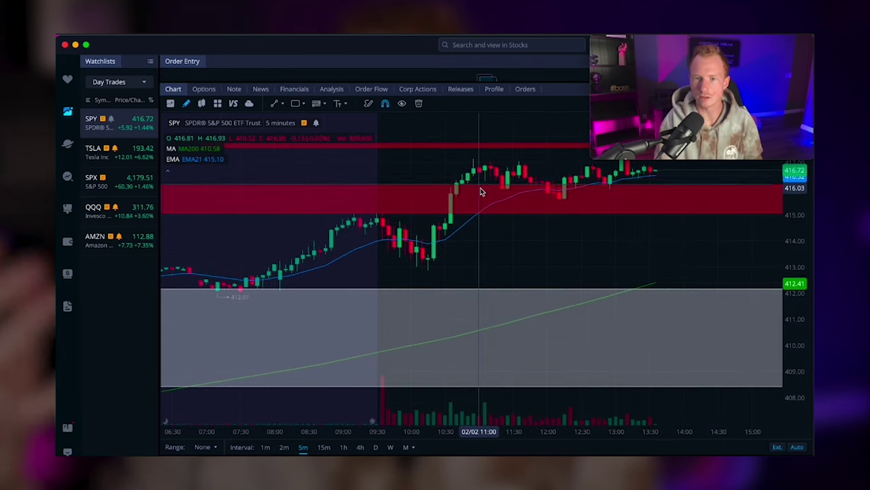